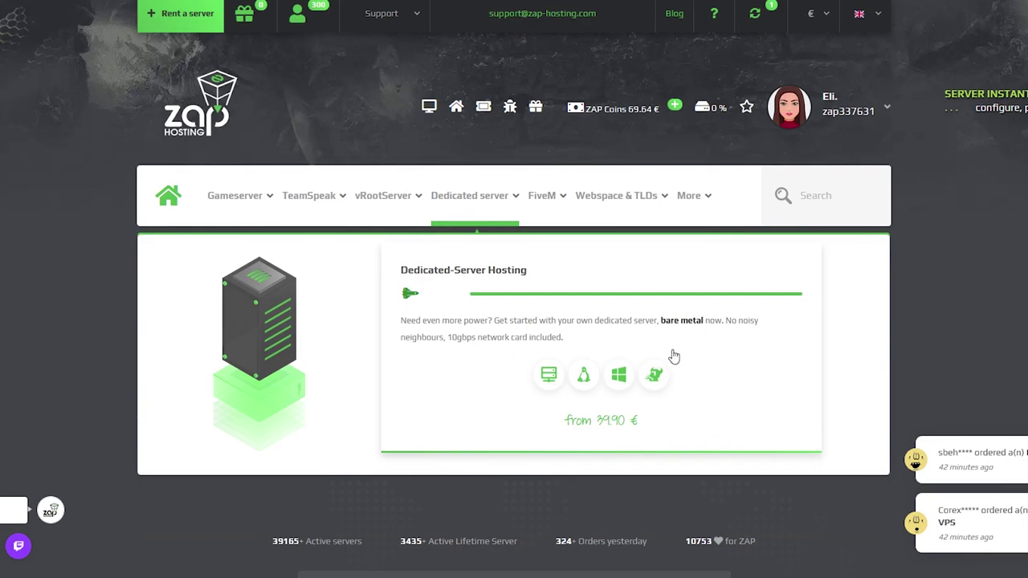
Step: Open the dedicated server offers and select the Intel Xeon E5-2609v2 model with 64 GB RAM and 2x 240 GB SSD
left_click(512, 402)
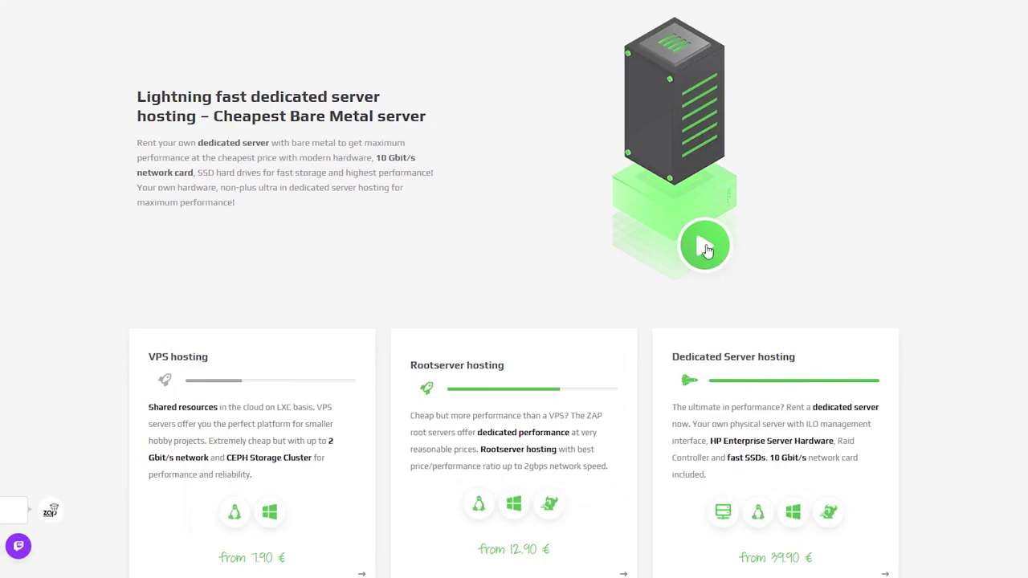
scroll(714, 251, "down", 10)
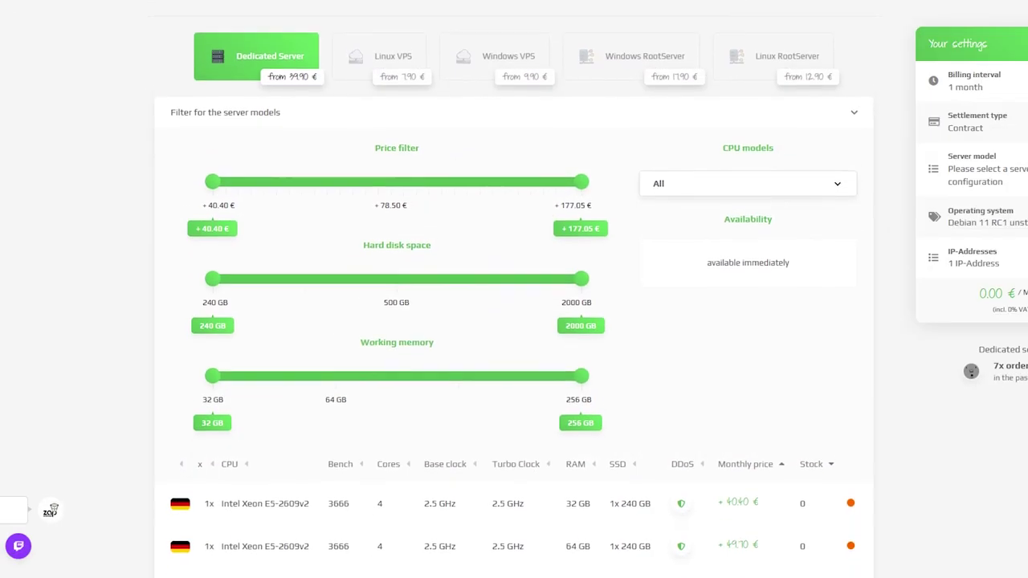
scroll(522, 289, "down", 3)
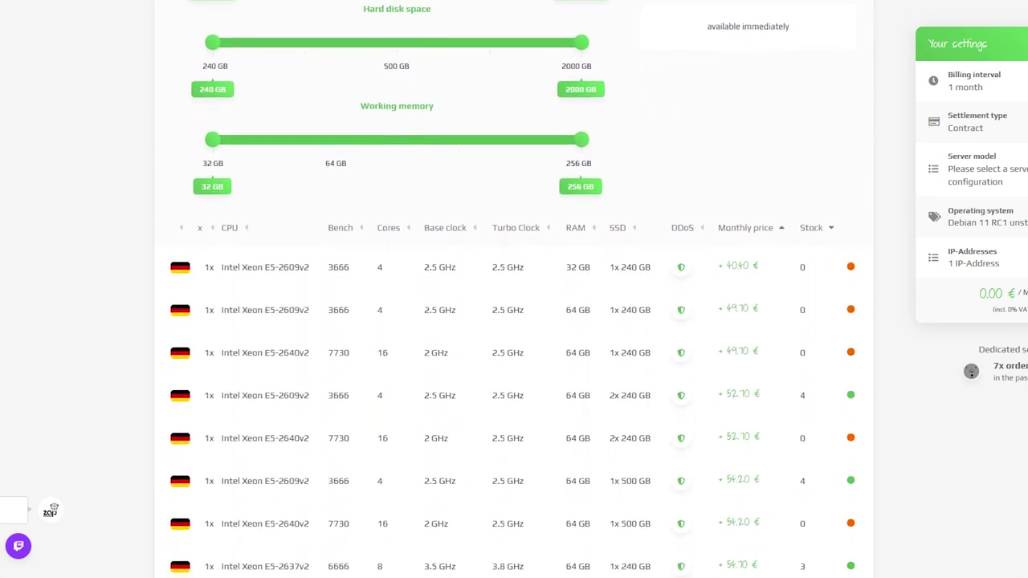
scroll(513, 284, "down", 3)
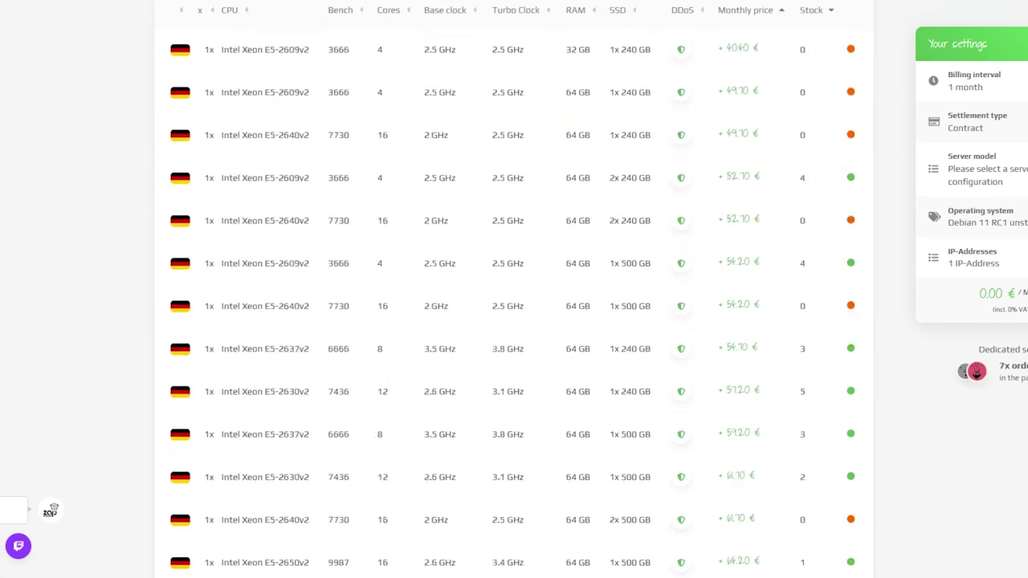
scroll(514, 288, "down", 3)
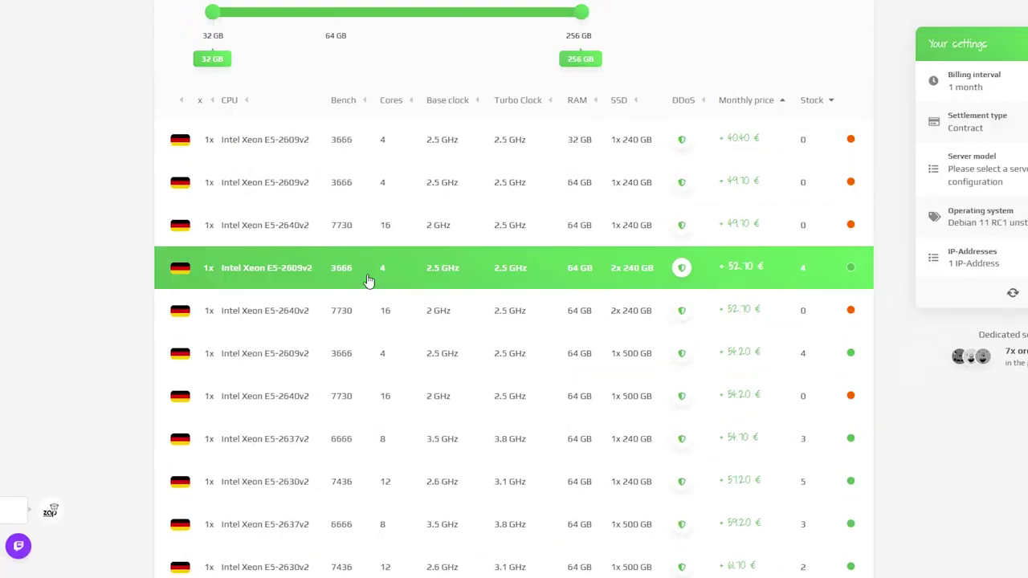
left_click(368, 281)
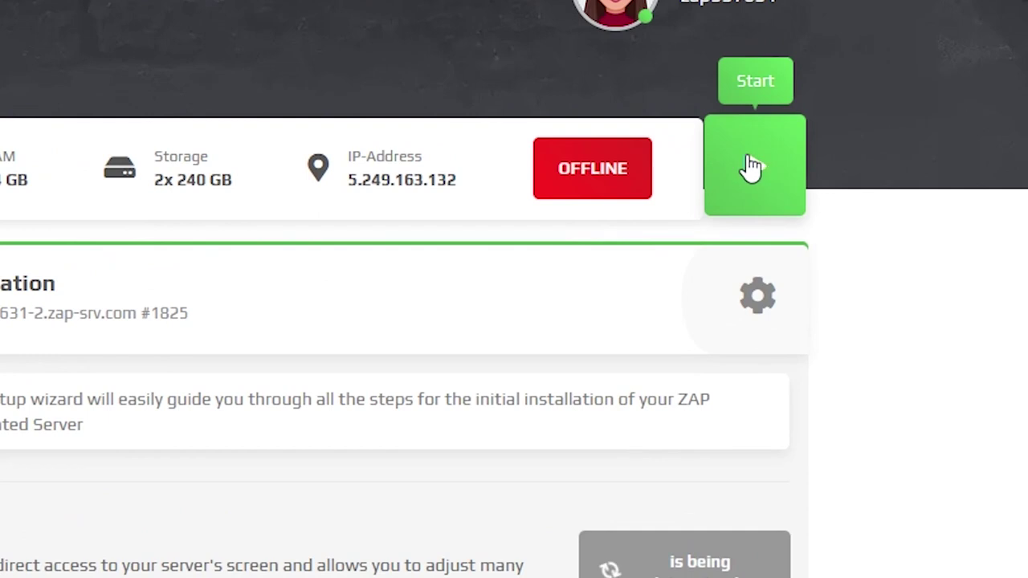
Step: Start the offline dedicated server and enable its iLO access
left_click(867, 138)
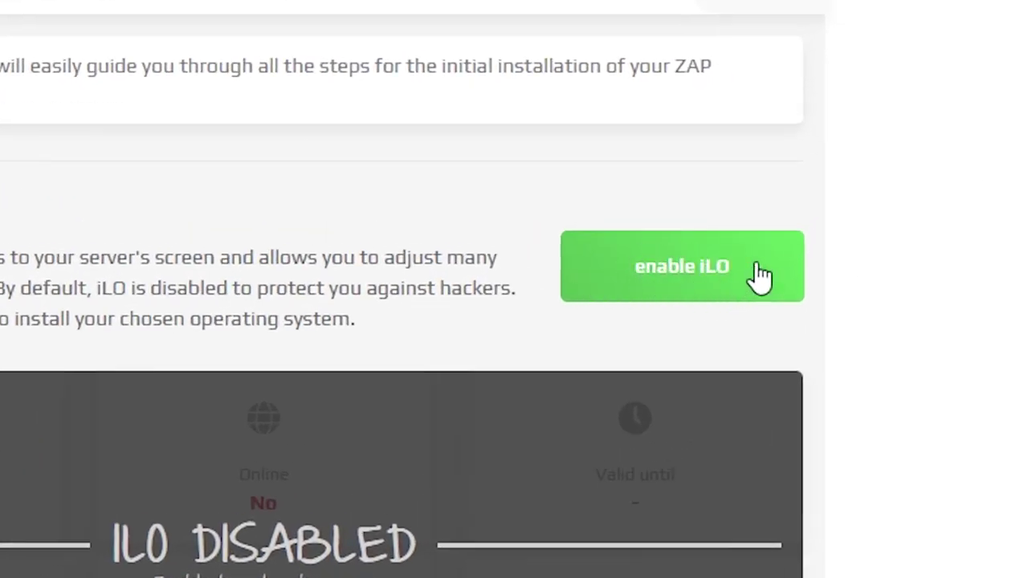
left_click(619, 268)
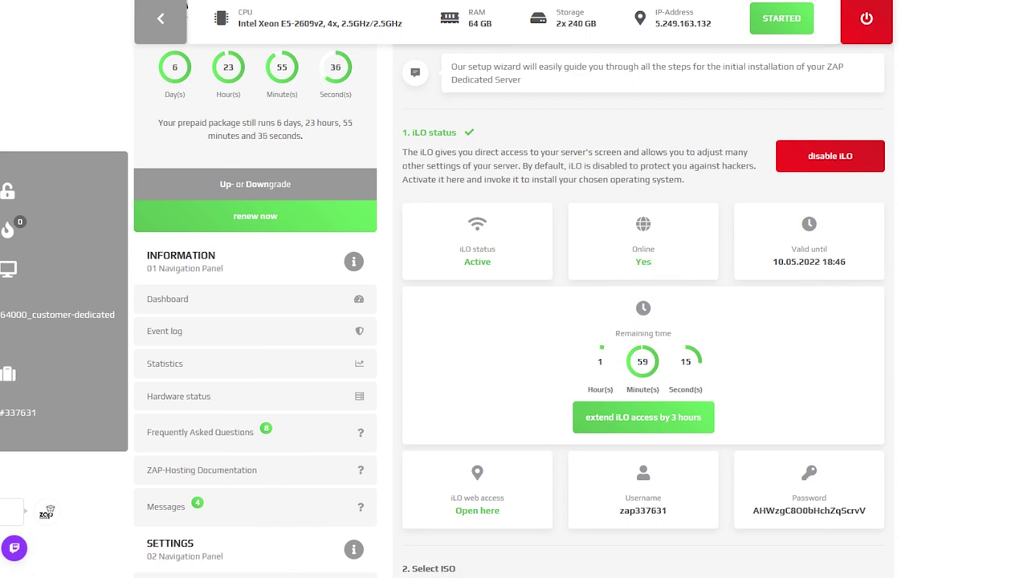
Step: Insert the Windows Server 2019 EN (Datacenter) ISO and boot the server from it
scroll(186, 6, "down", 4)
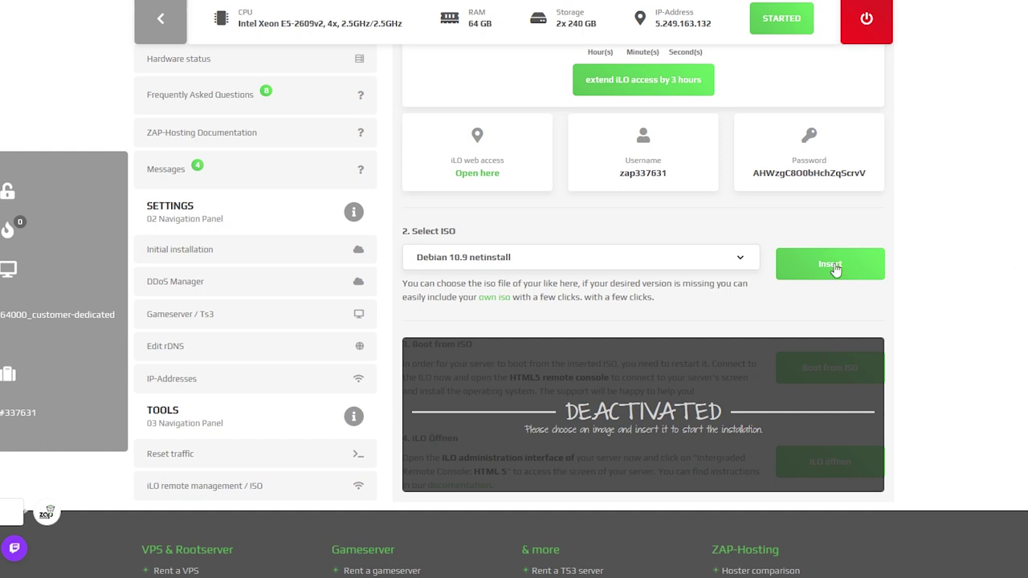
left_click(722, 257)
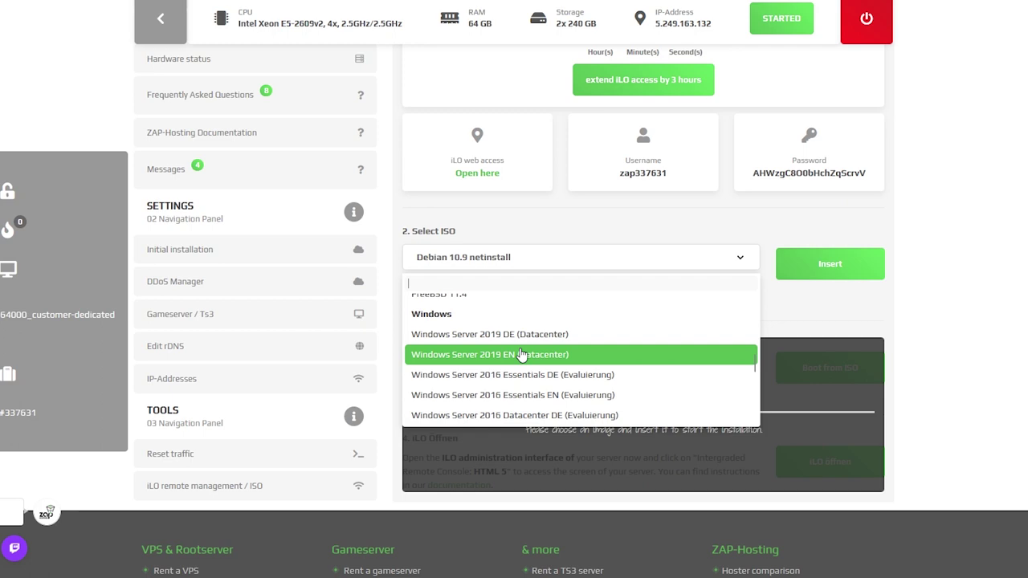
left_click(521, 355)
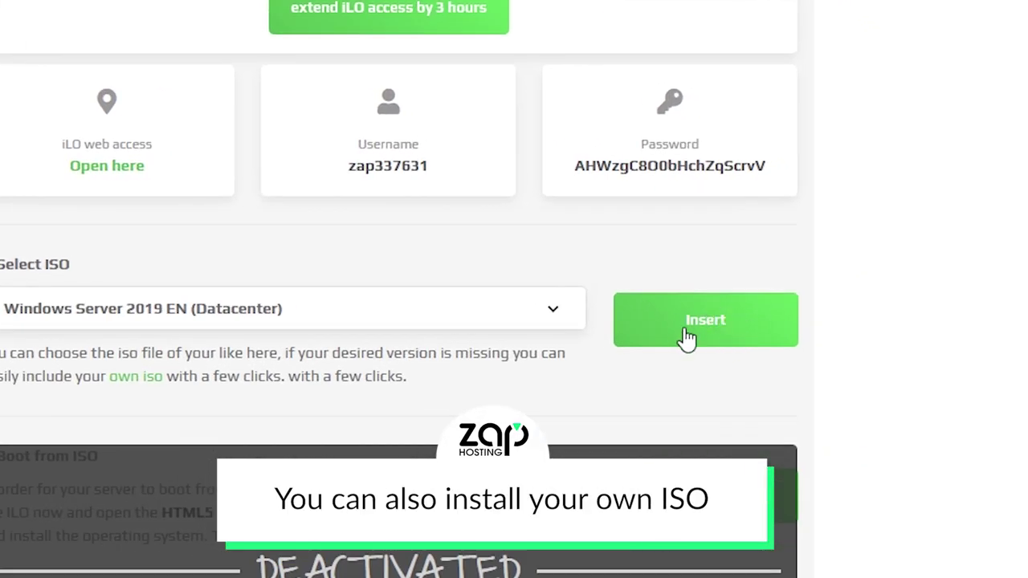
left_click(699, 323)
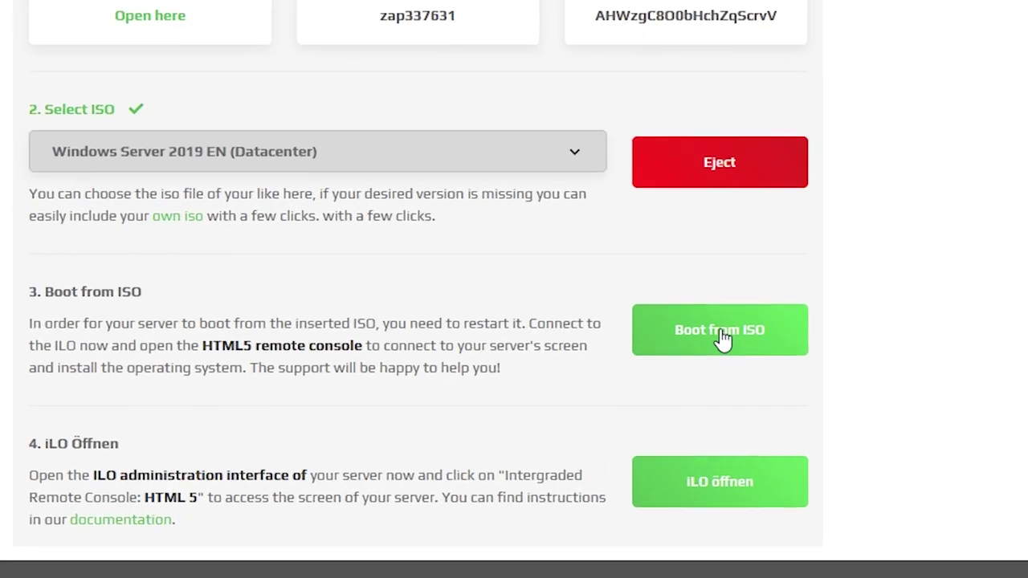
left_click(816, 356)
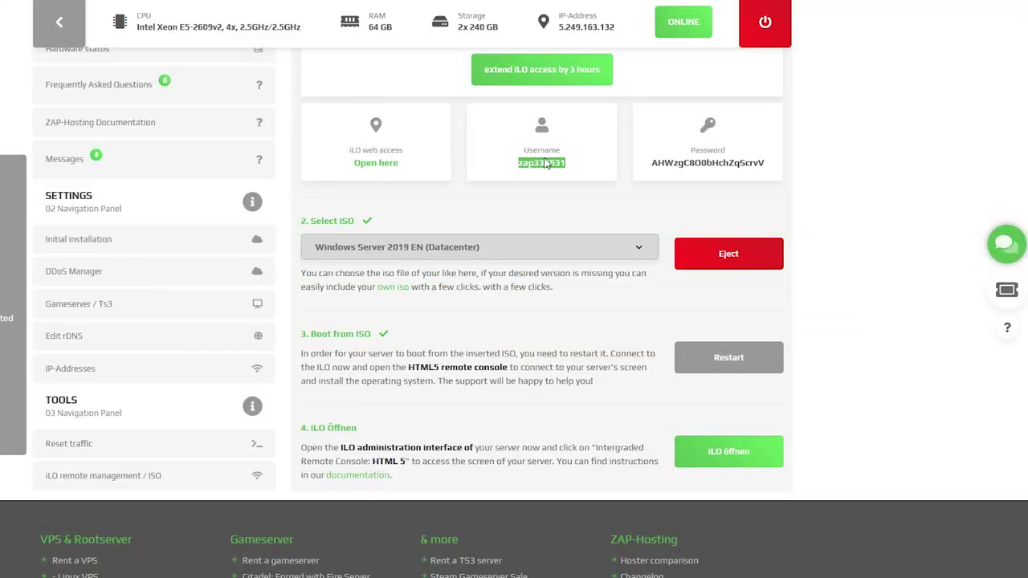
Step: Sign in to the iLO web interface with the provided username and password, and open the HTML5 integrated remote console
right_click(545, 163)
left_click(556, 170)
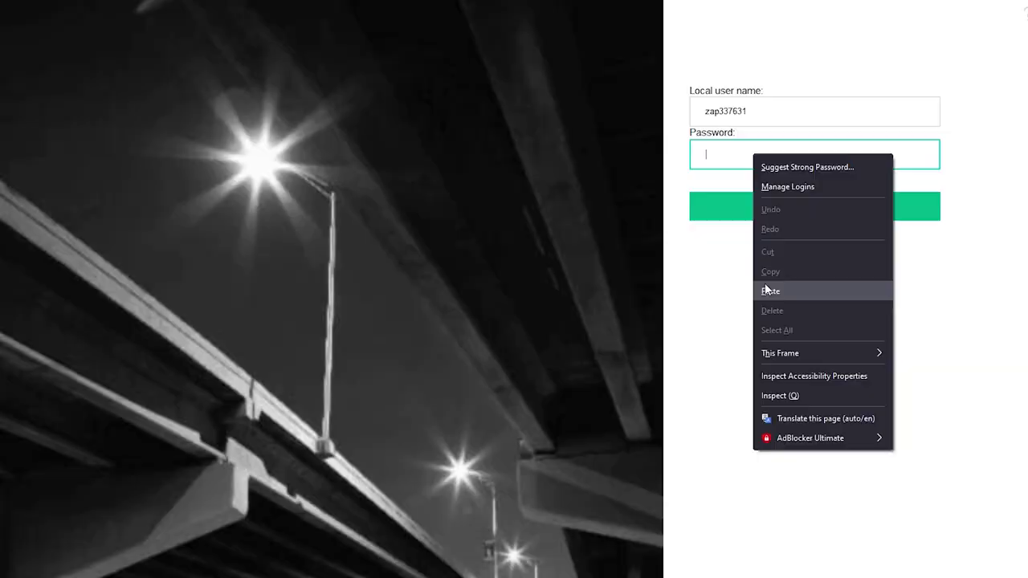
left_click(767, 290)
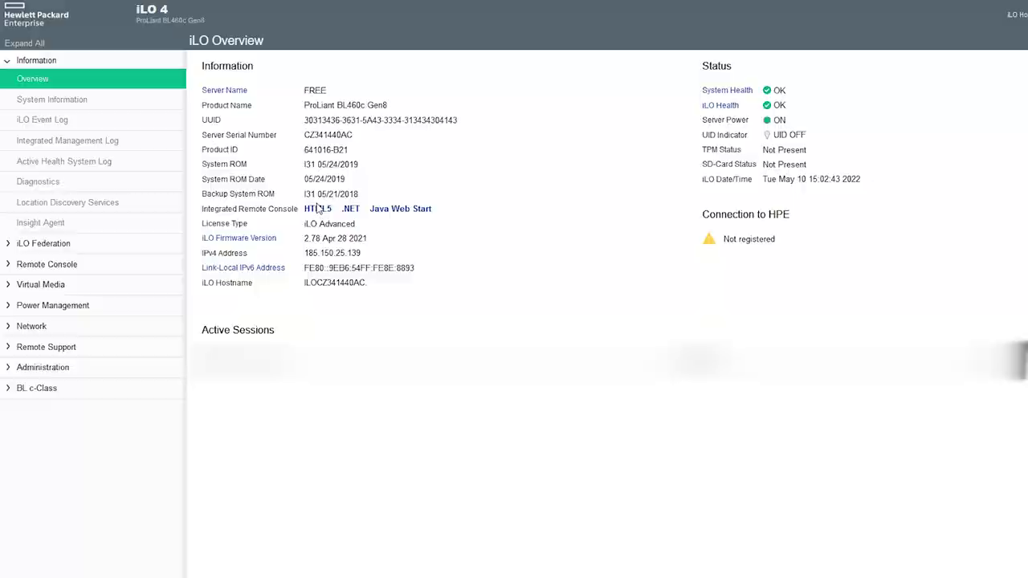
left_click(318, 208)
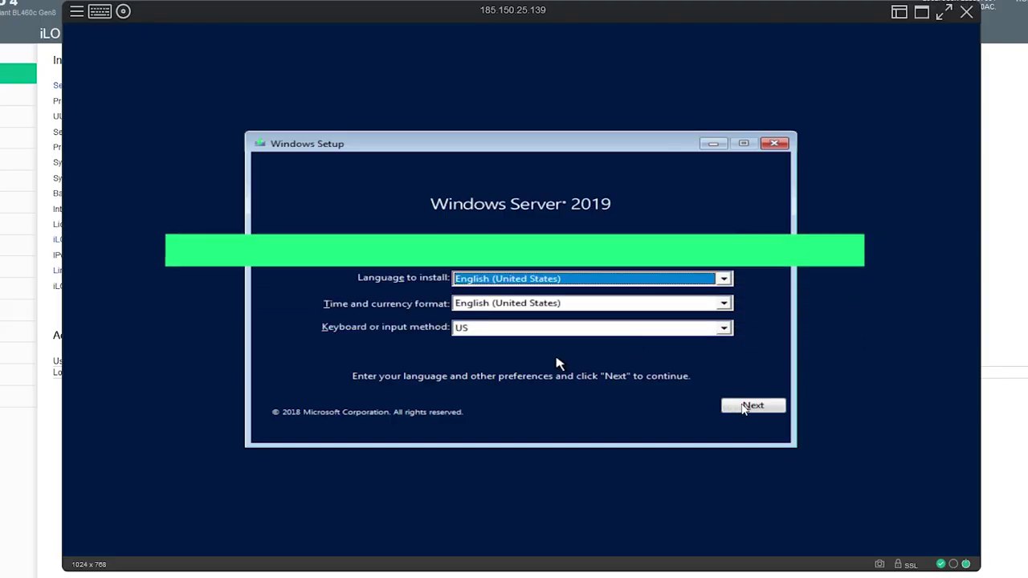
Step: Start the Windows installation with English (United States) and US keyboard, choosing Windows Server 2019 Datacenter (Desktop Experience)
left_click(744, 408)
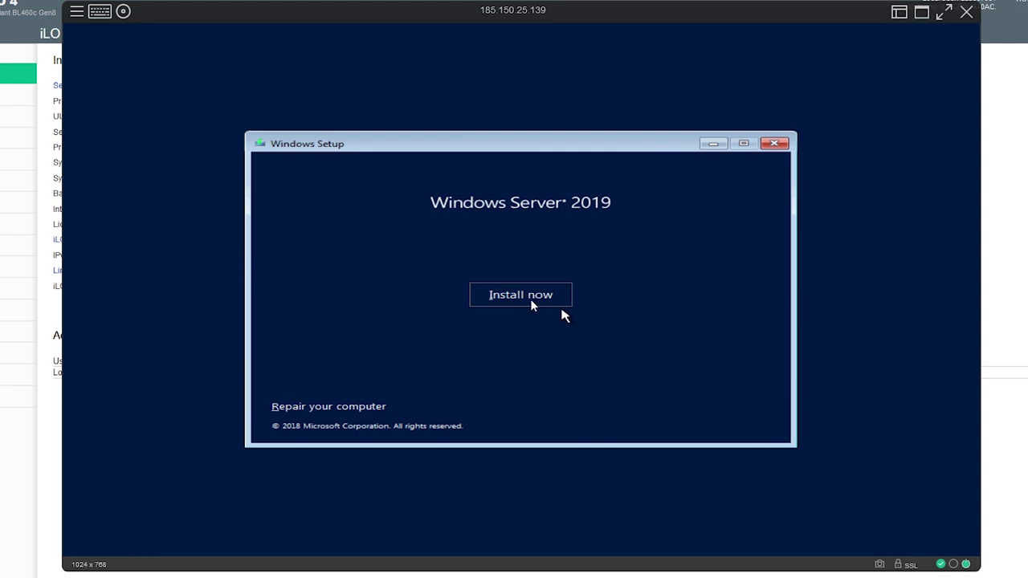
left_click(531, 300)
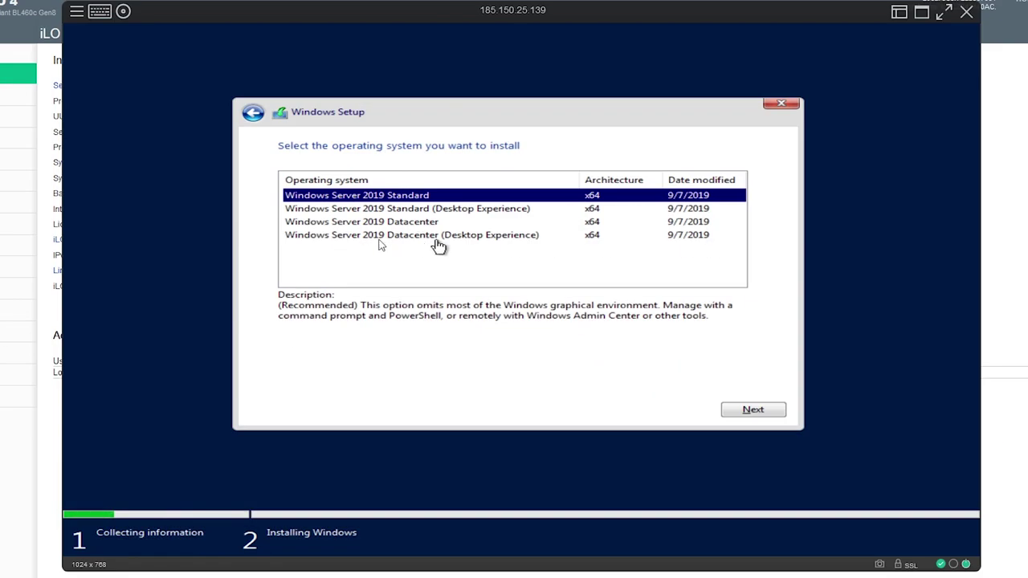
left_click(384, 238)
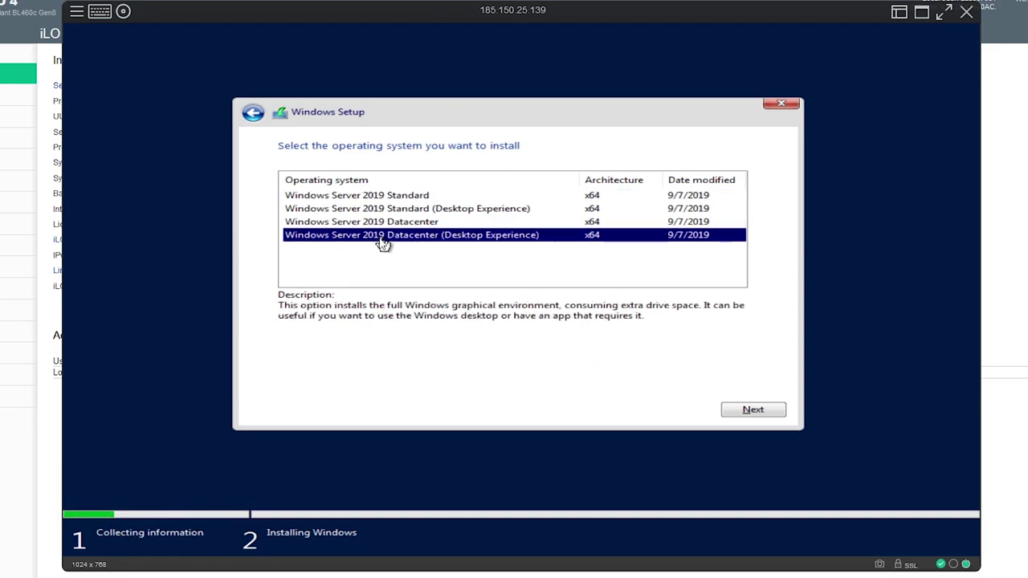
left_click(755, 411)
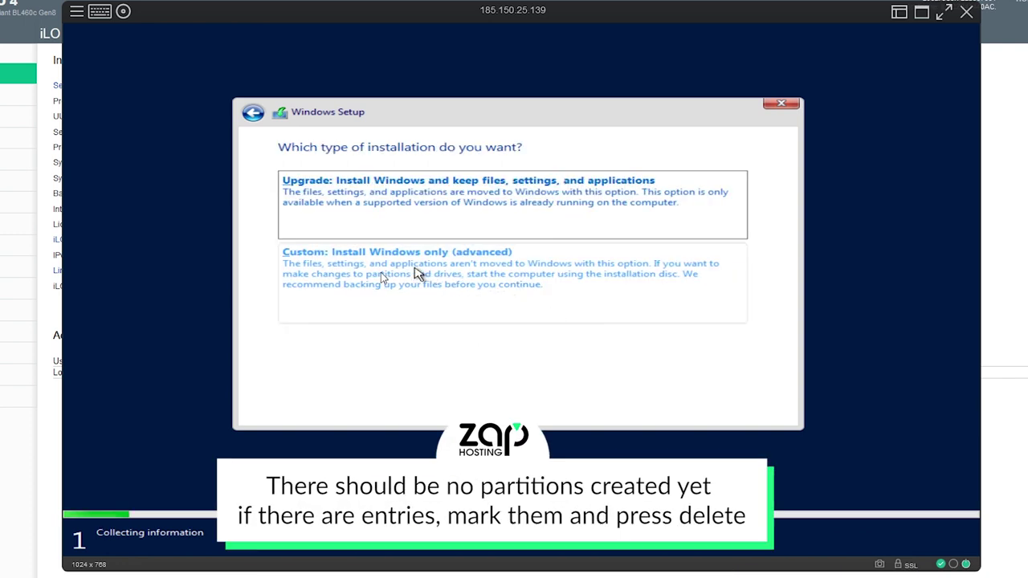
Step: Choose the custom installation, create a full-size partition in Drive 0's unallocated space, and install Windows on the primary partition
left_click(418, 276)
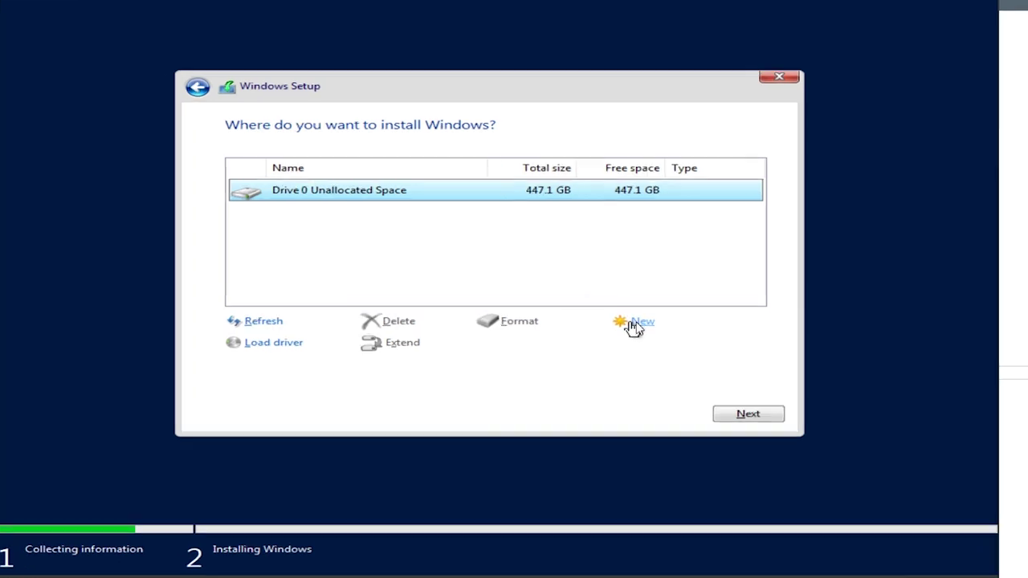
left_click(657, 325)
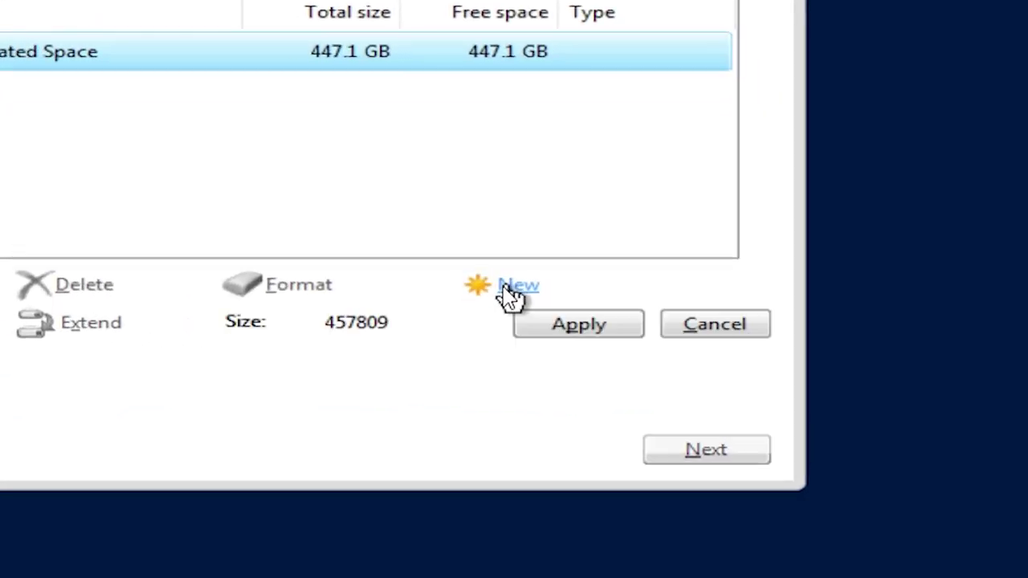
left_click(599, 325)
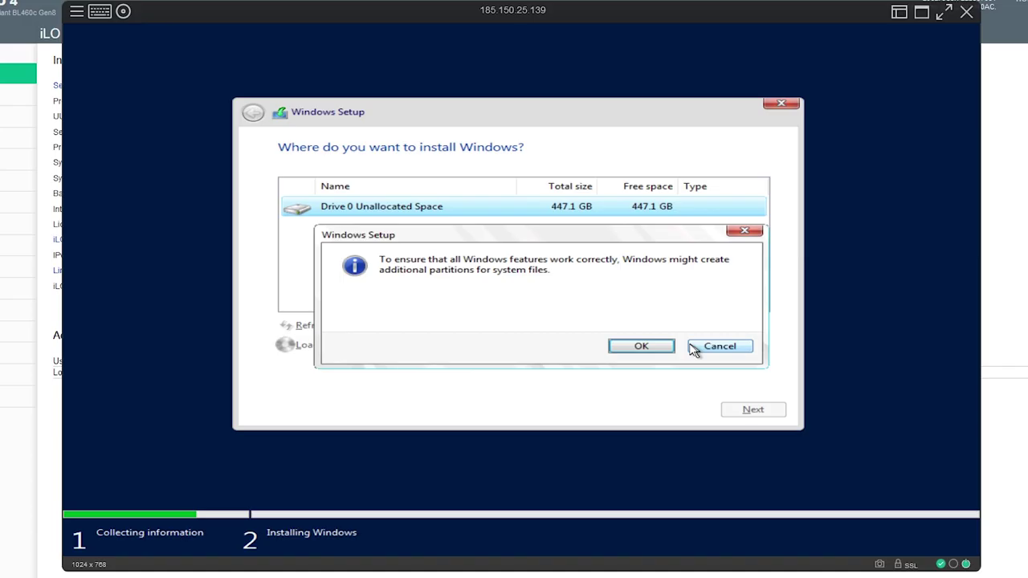
left_click(640, 347)
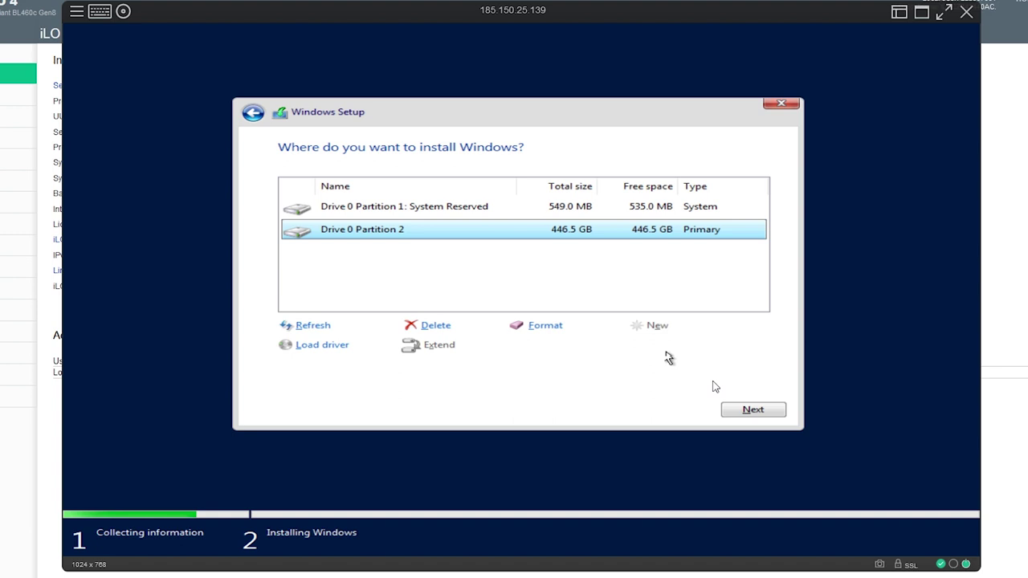
left_click(753, 410)
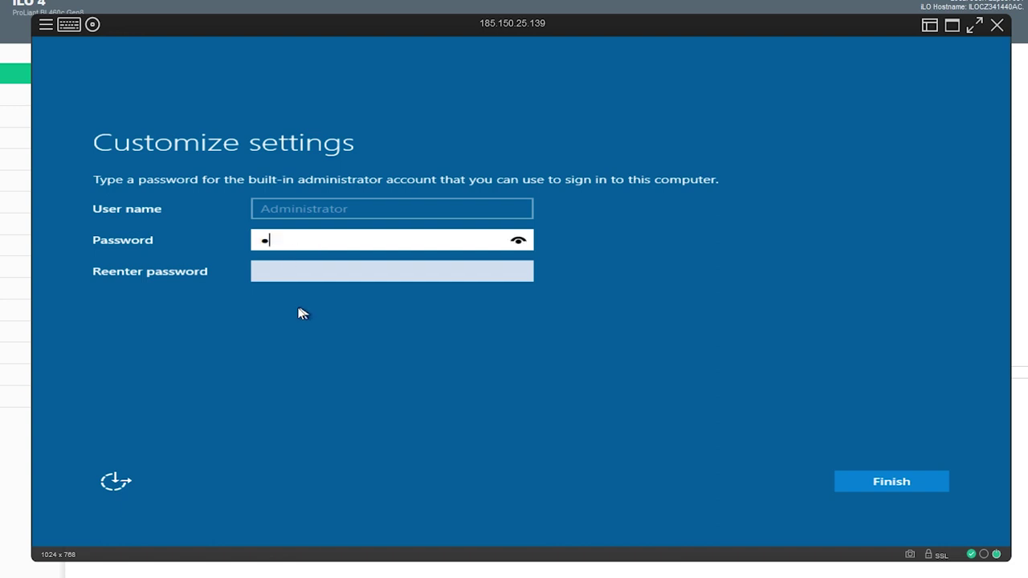
Step: Set and confirm the built-in Administrator account's password, and send Ctrl+Alt+Del to the server's lock screen through the remote console
type("••")
key("Tab")
type("•••••••")
left_click(892, 482)
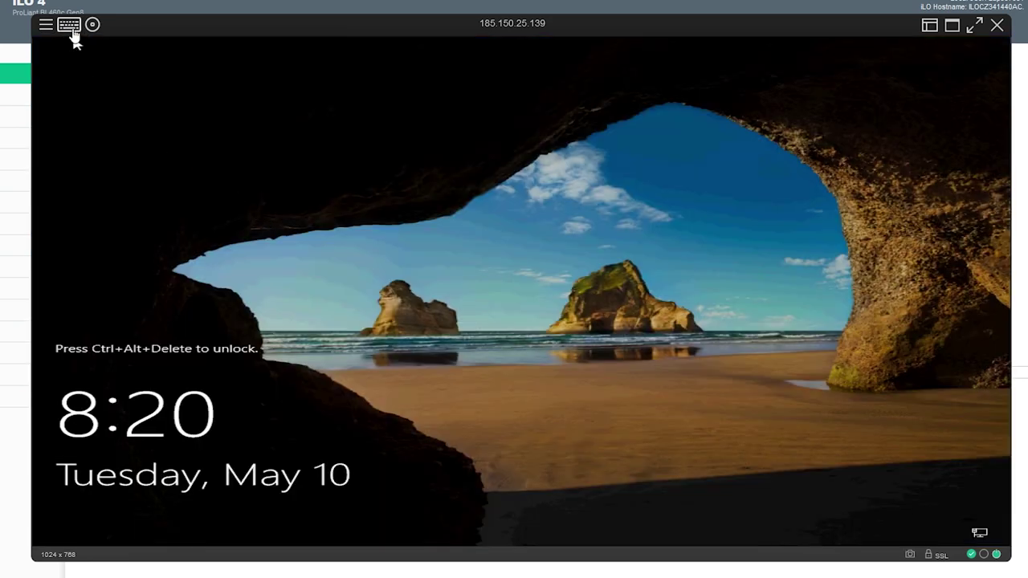
left_click(68, 25)
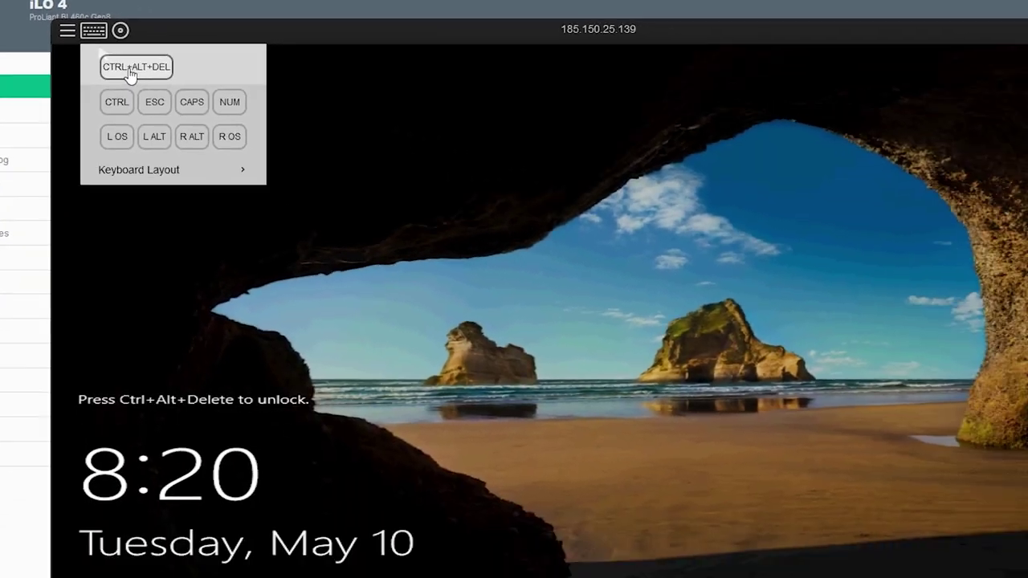
left_click(244, 112)
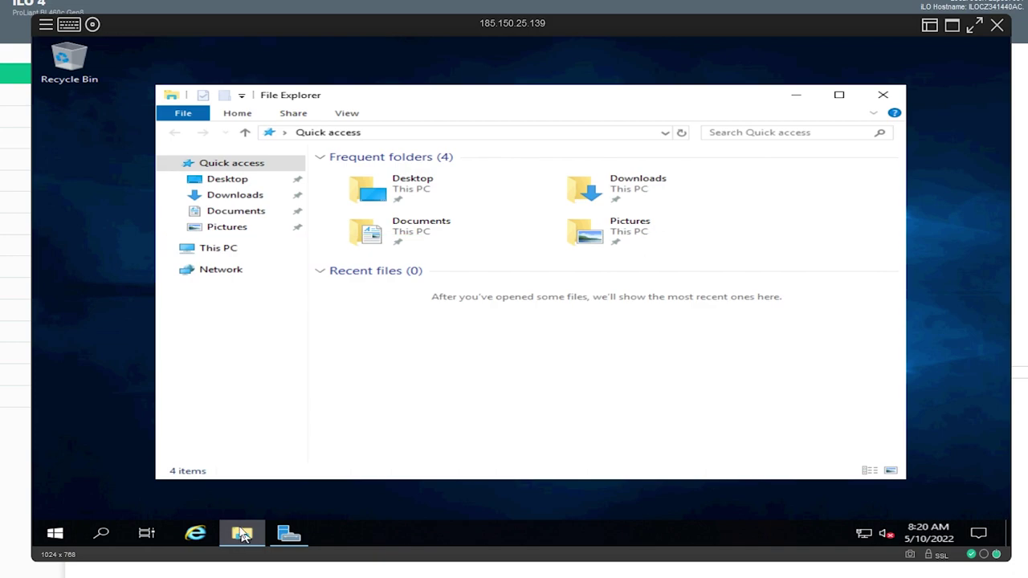
Step: Open the remote settings from This PC's properties and allow remote connections to the server, applying the change
right_click(214, 249)
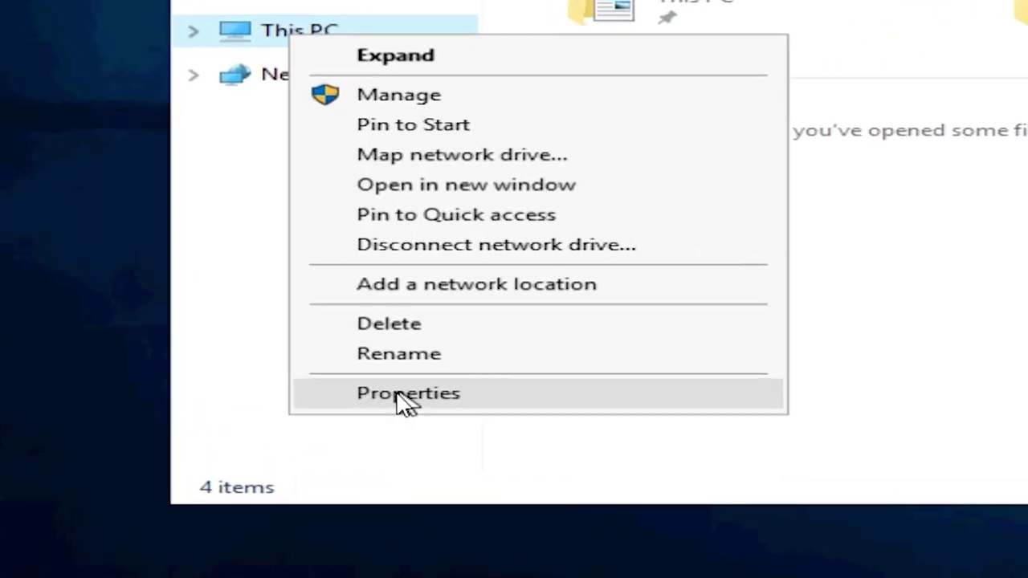
left_click(406, 395)
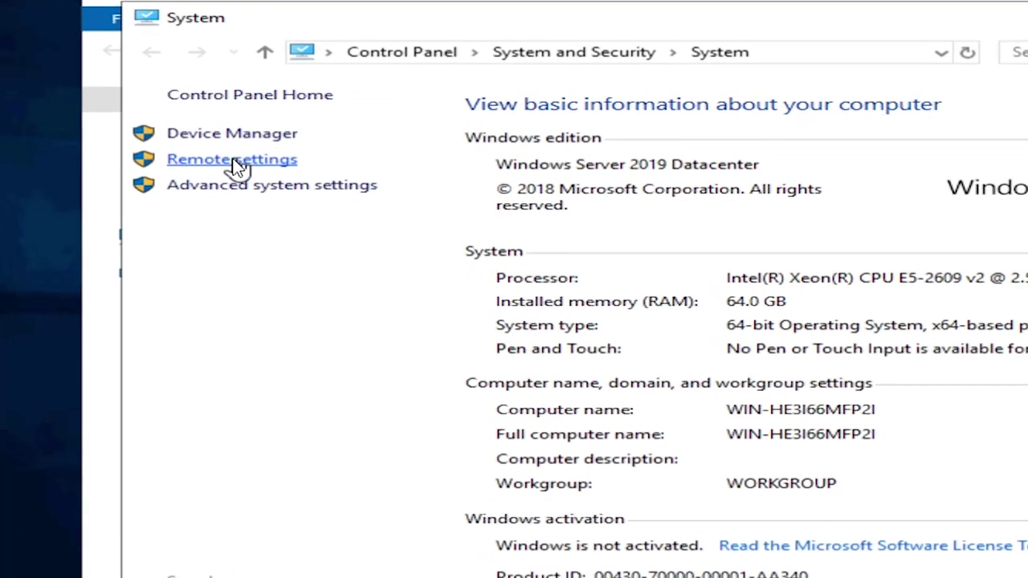
left_click(222, 203)
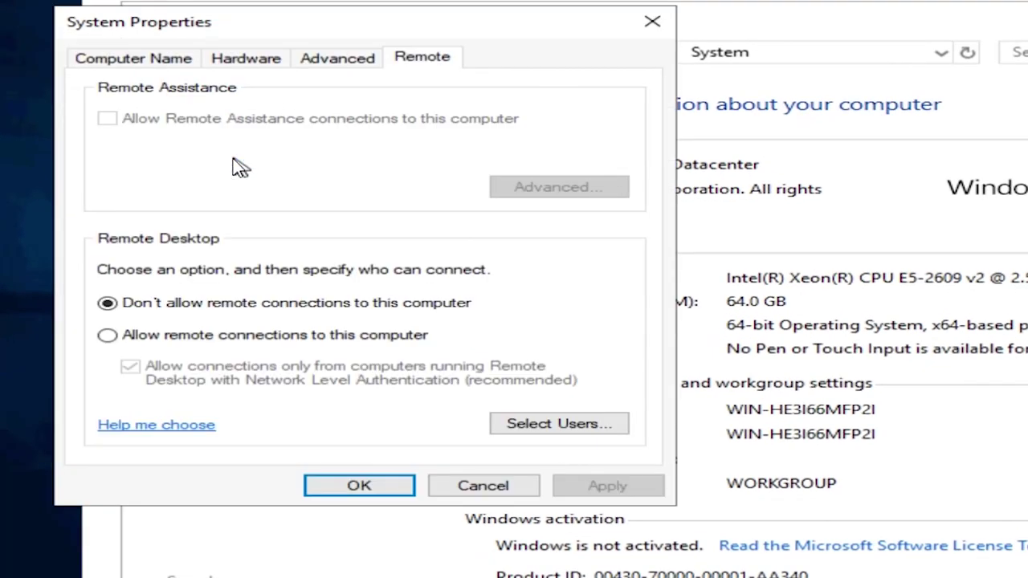
left_click(107, 335)
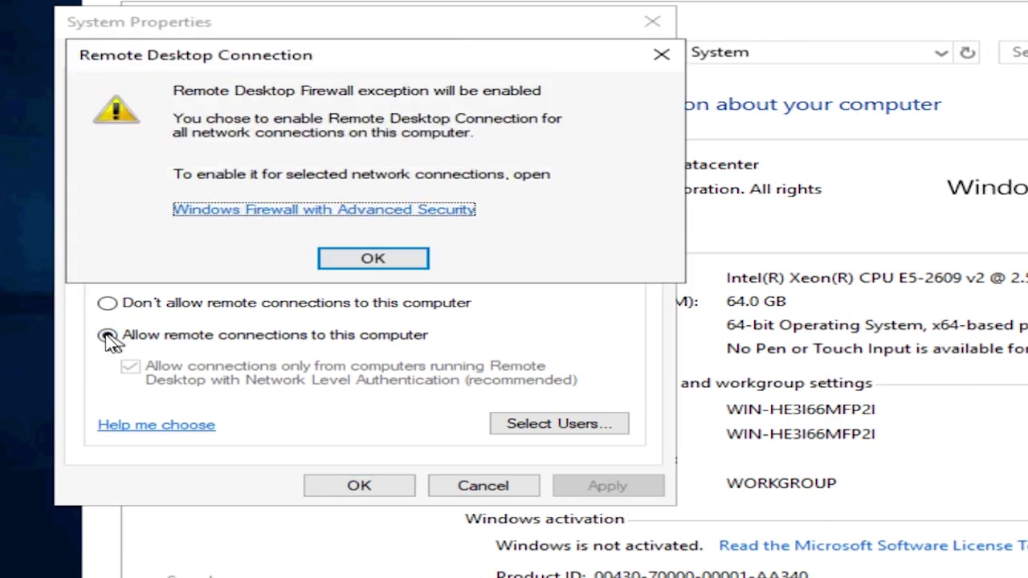
left_click(360, 259)
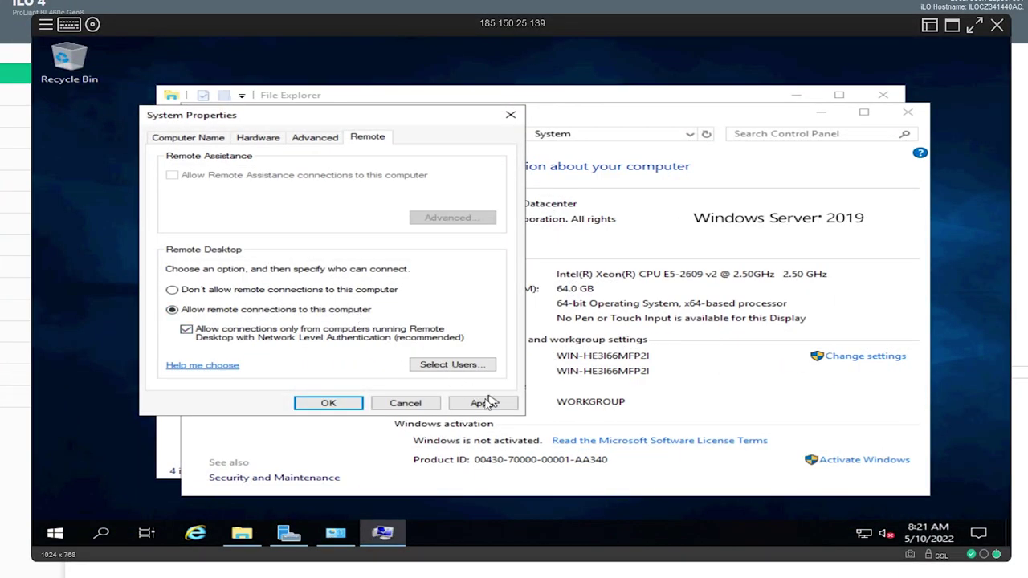
left_click(485, 403)
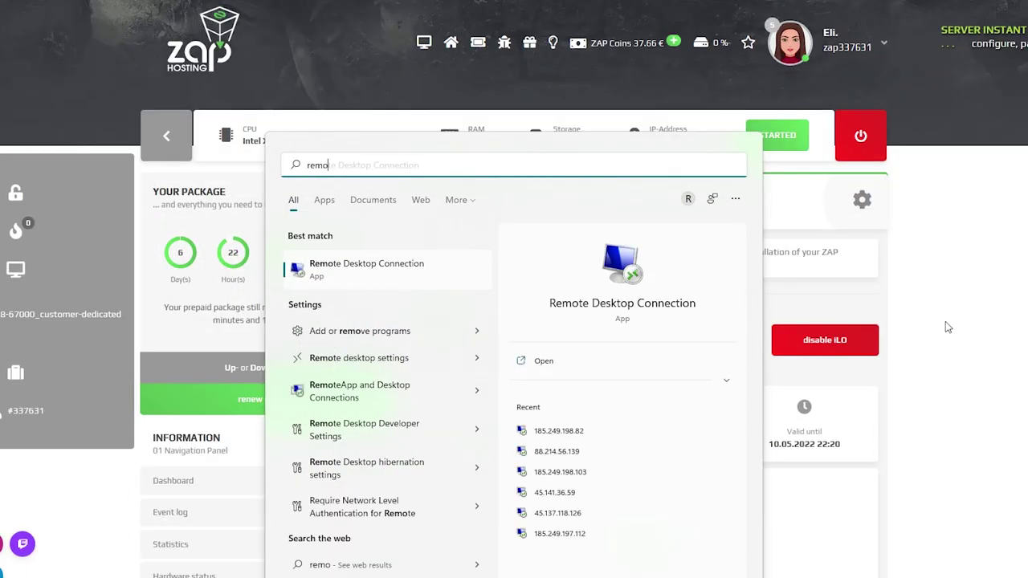
Step: Open Remote Desktop Connection and copy the dedicated server's IP address from its ZAP-Hosting management page
type("t")
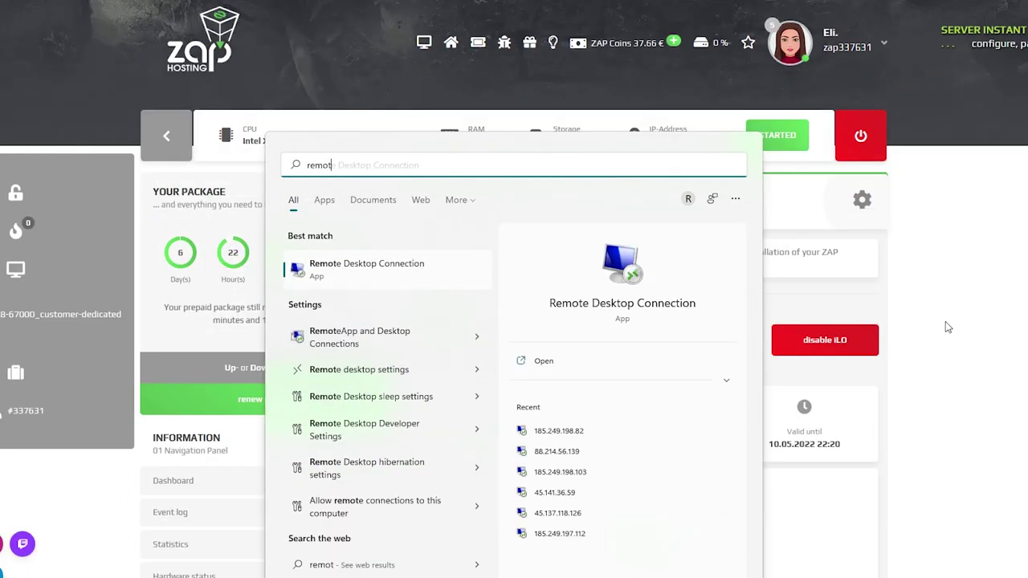
left_click(362, 273)
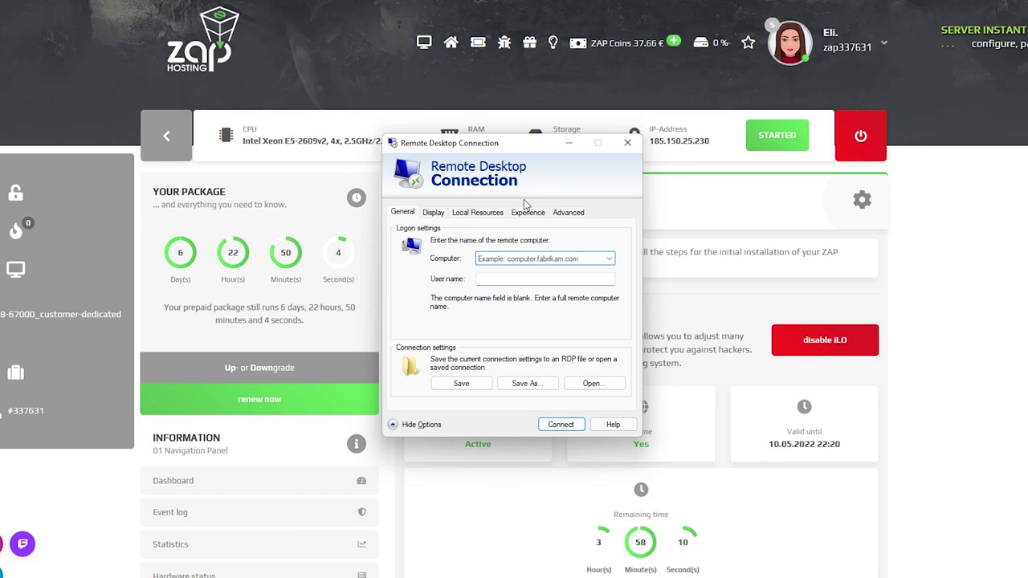
left_click(925, 270)
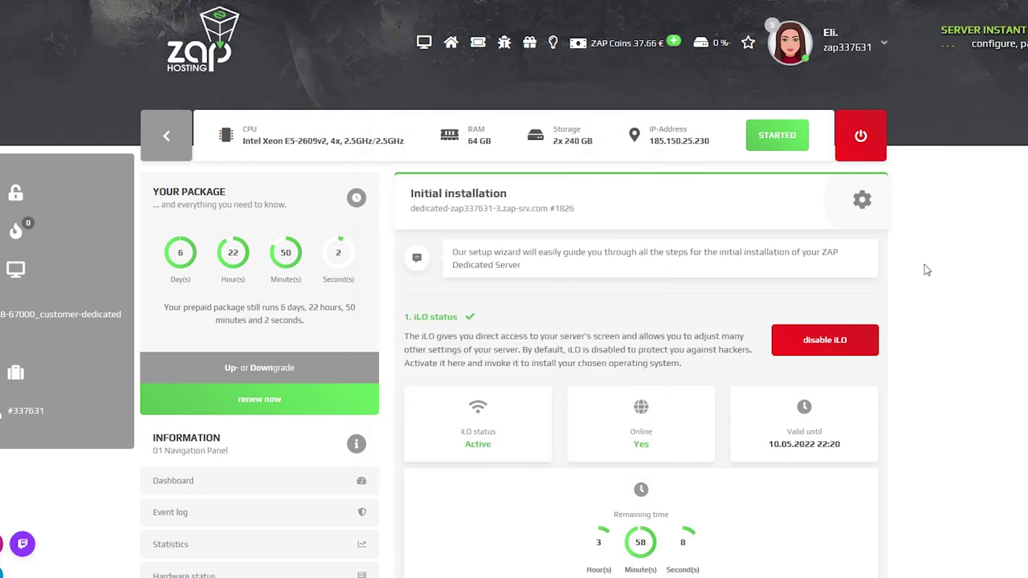
left_click_drag(708, 142, 650, 143)
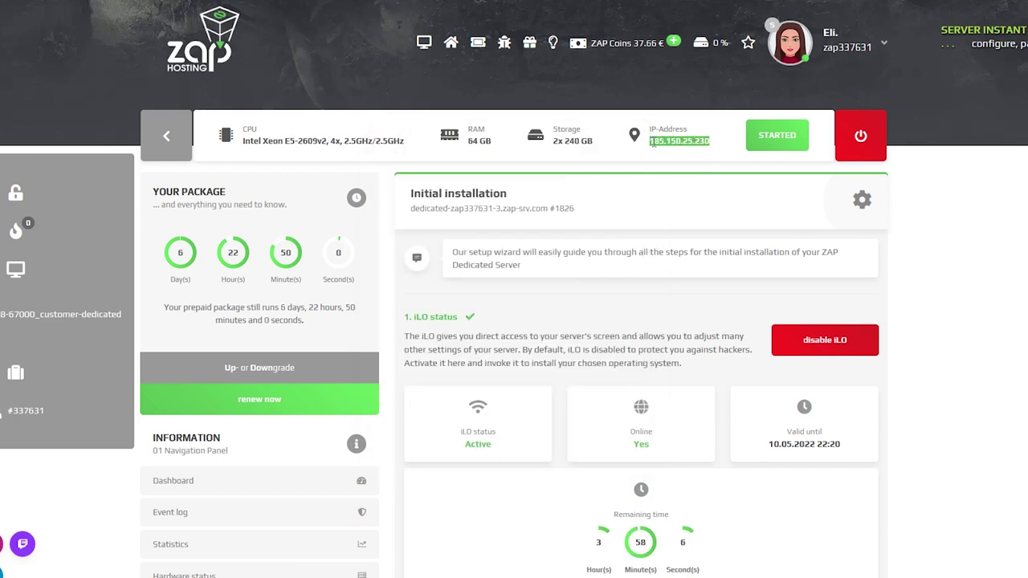
right_click(653, 143)
left_click(743, 153)
key("alt+Tab")
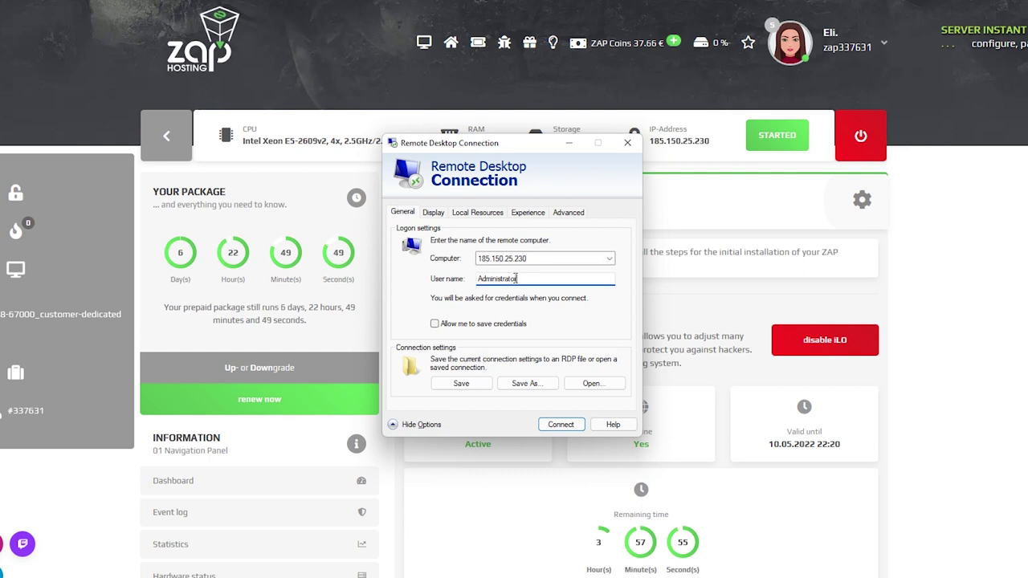
Step: Connect to 185.150.25.230 over Remote Desktop as Administrator, entering the account password
left_click(560, 424)
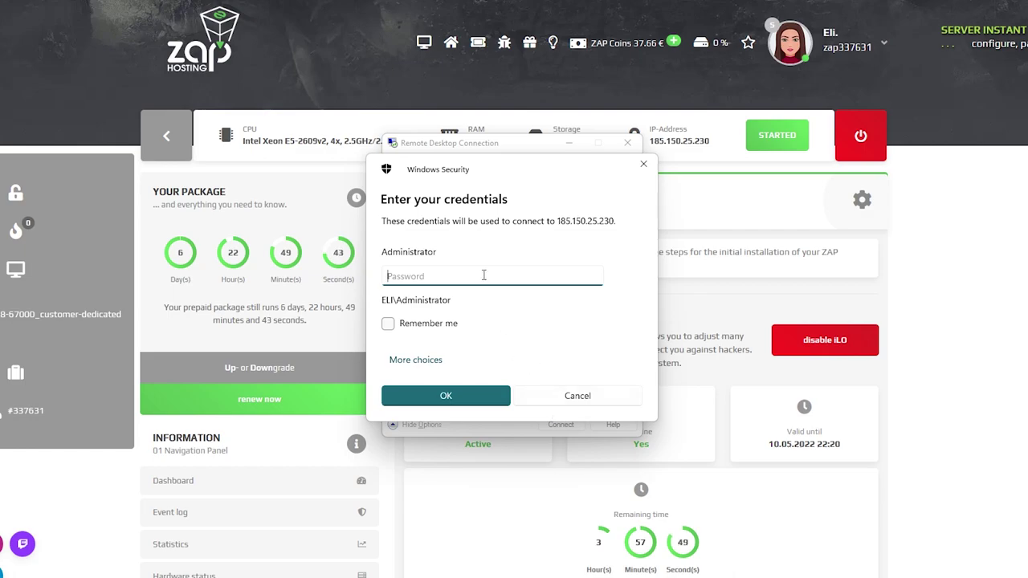
key("ctrl+v")
left_click(447, 396)
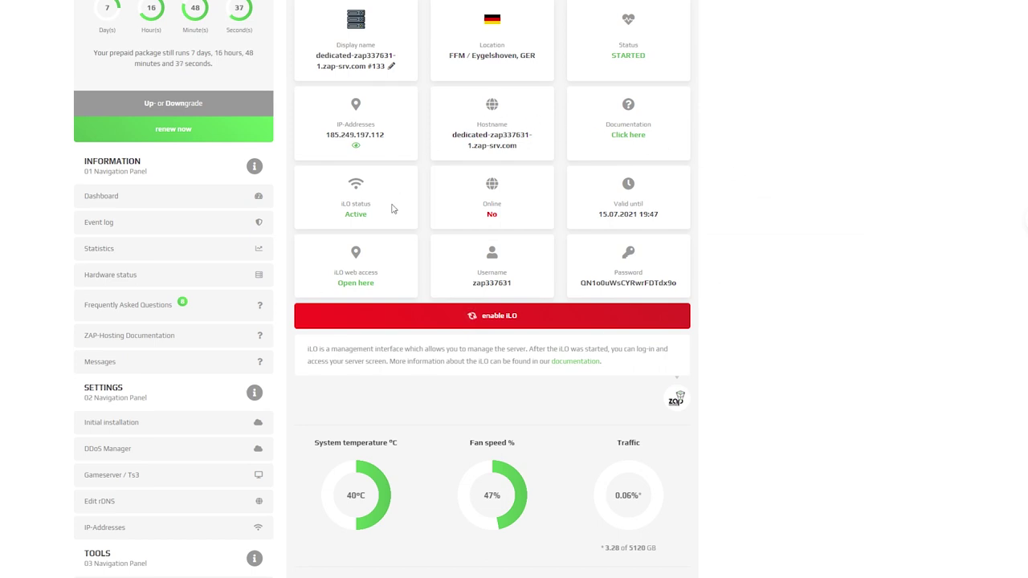
Step: Review the server's dashboard details and its hardware status page, including firmware, CPU and RAM status
scroll(786, 227, "down", 1)
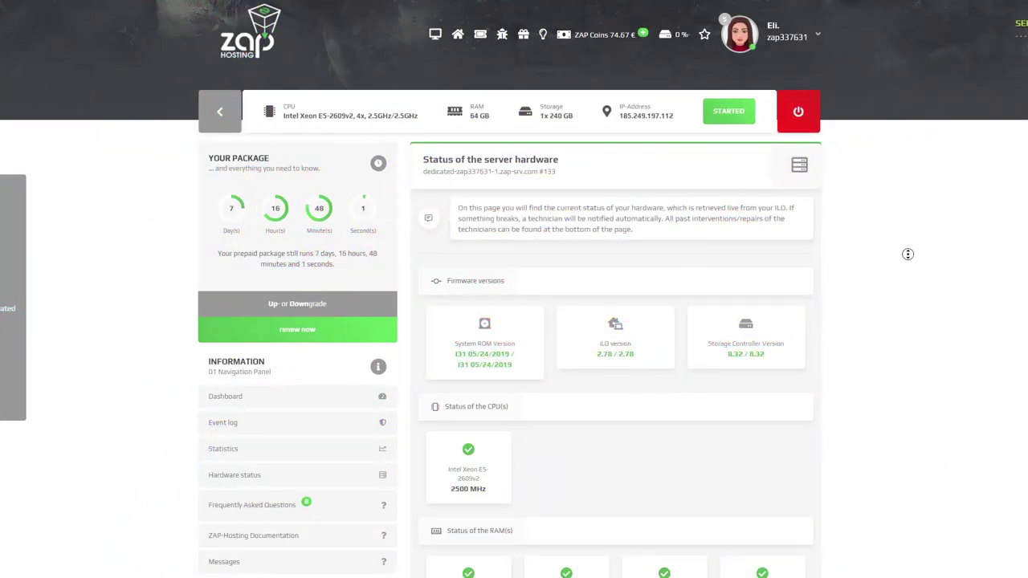
scroll(907, 248, "down", 1)
scroll(907, 268, "down", 2)
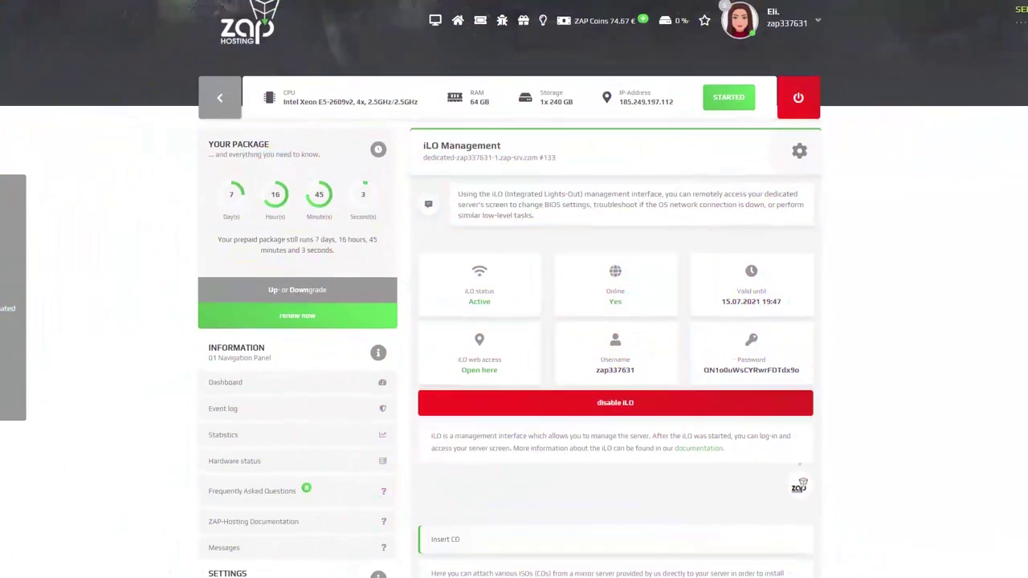
Step: Look through the iLO Management page down to the Insert CD options, and view iLO's Integrated Management Log
scroll(514, 321, "down", 1)
scroll(514, 321, "down", 1)
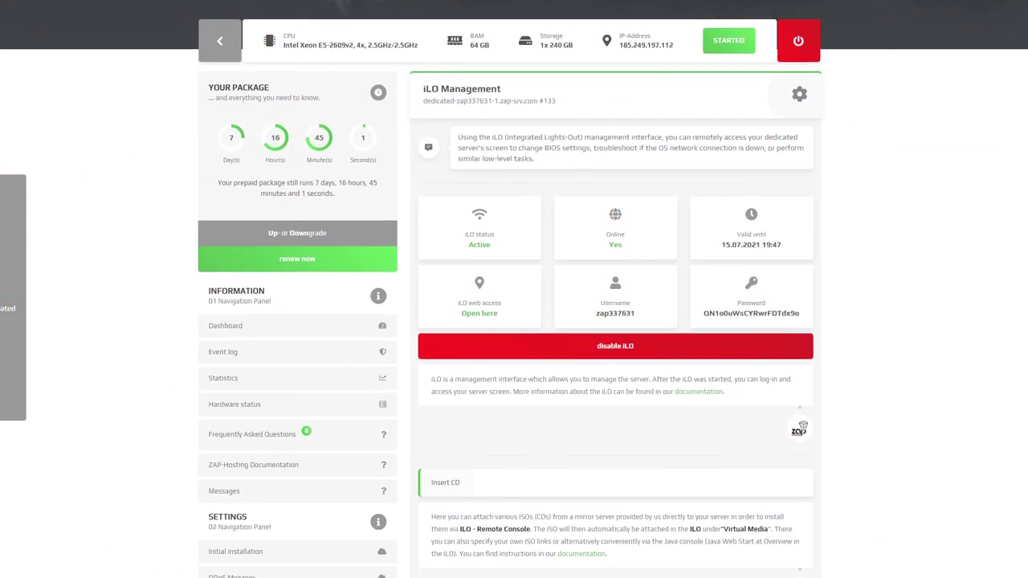
scroll(615, 322, "down", 1)
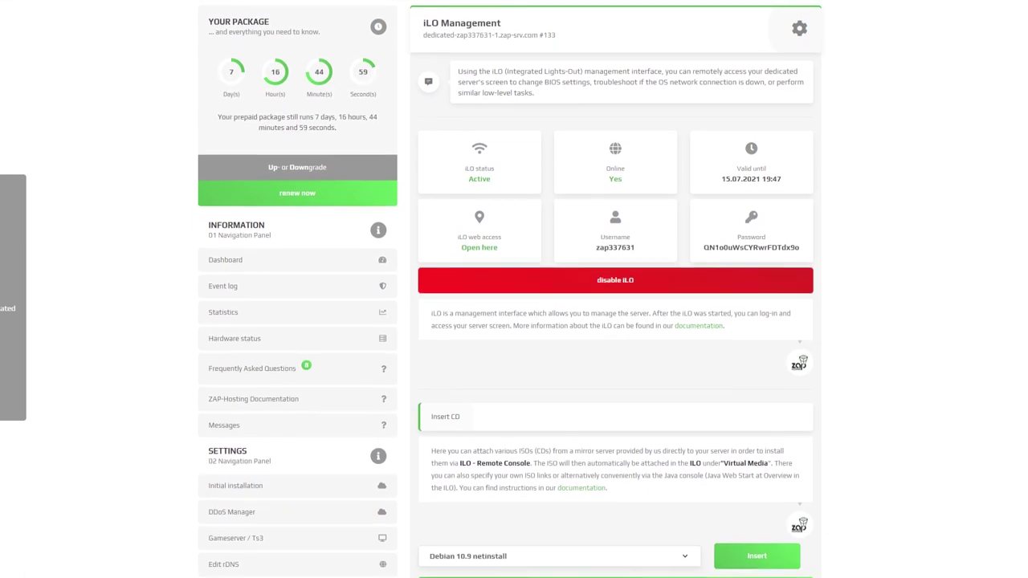
scroll(615, 321, "down", 2)
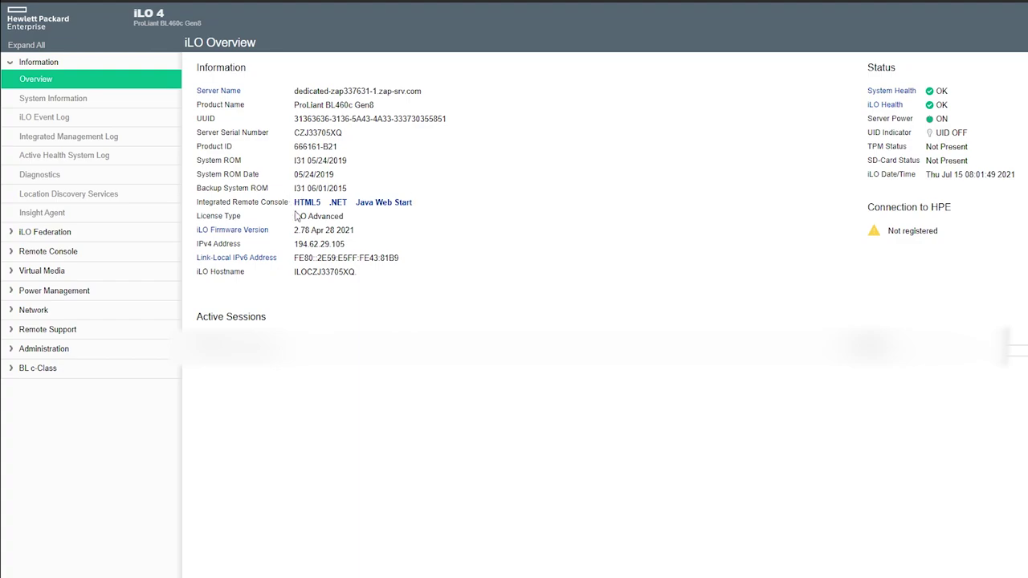
left_click(68, 137)
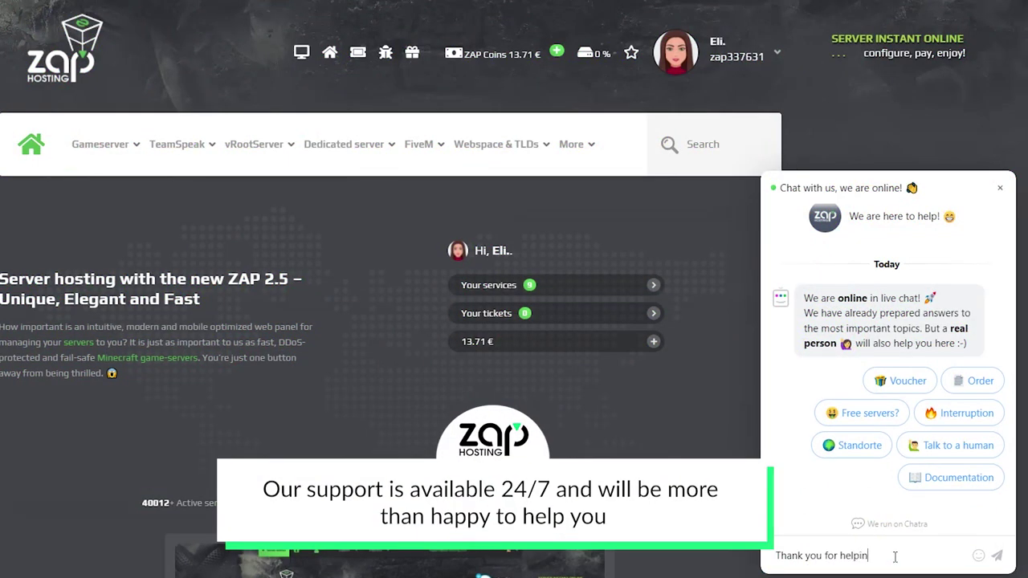
Step: Send the message "Thank you for helping ZAP! <3" to ZAP-Hosting's support in the live chat
type("elping ZAP! <3")
key("Return")
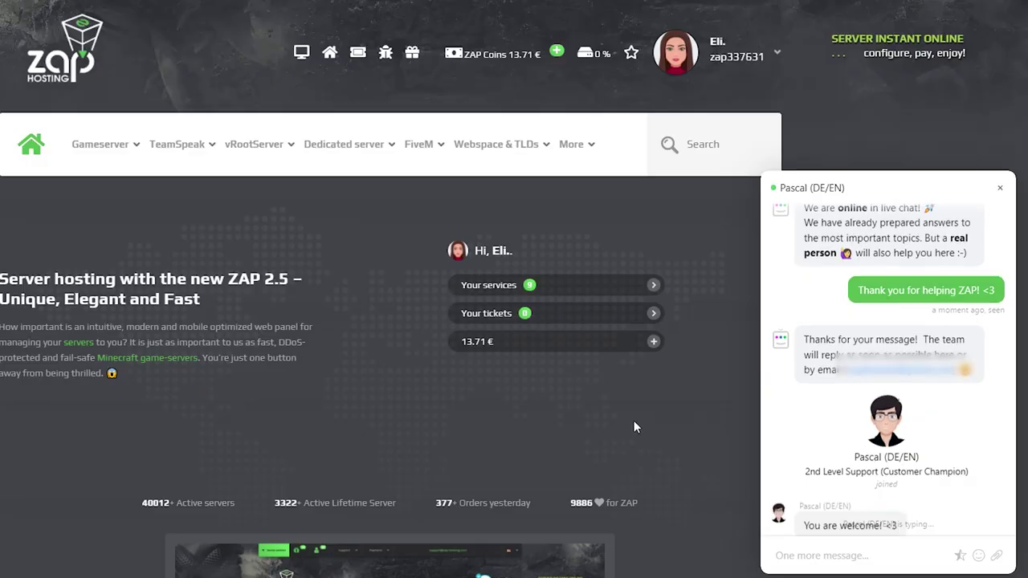